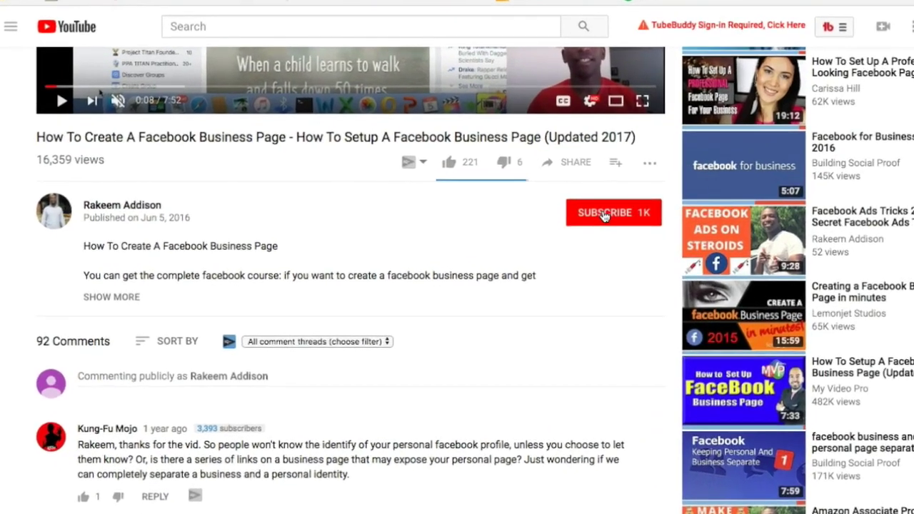
- Subscribe to the YouTube channel and turn on its notification bell for new videos
click(546, 163)
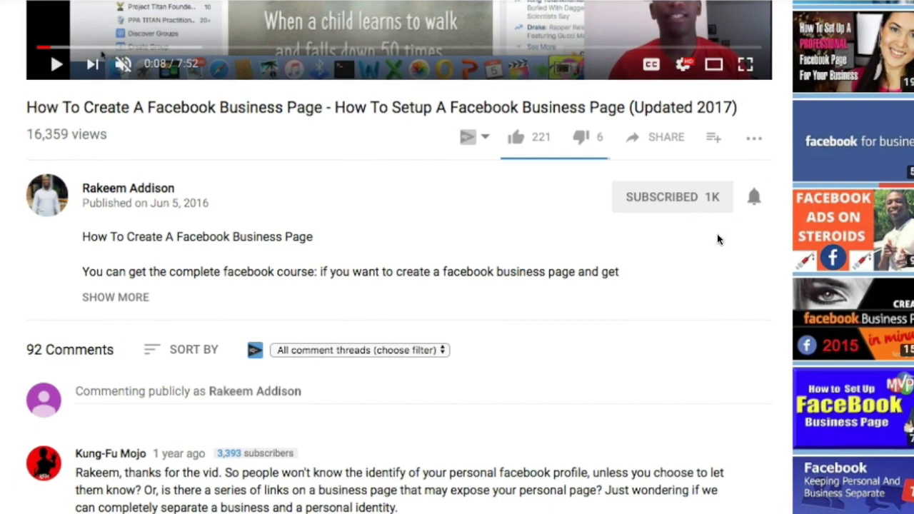
click(754, 198)
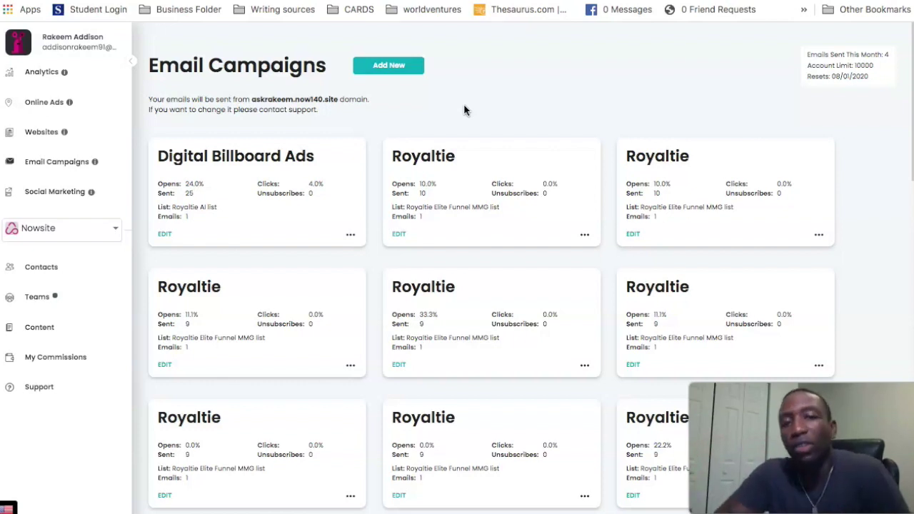
- Create the campaign 'Test Camp Test' with a reply-to e-mail address and Connect a List left on Pick One
click(388, 66)
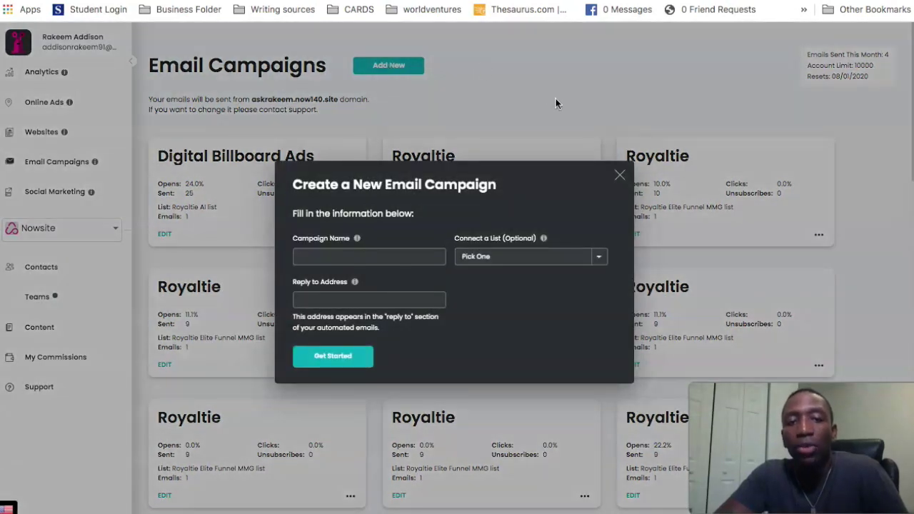
click(357, 256)
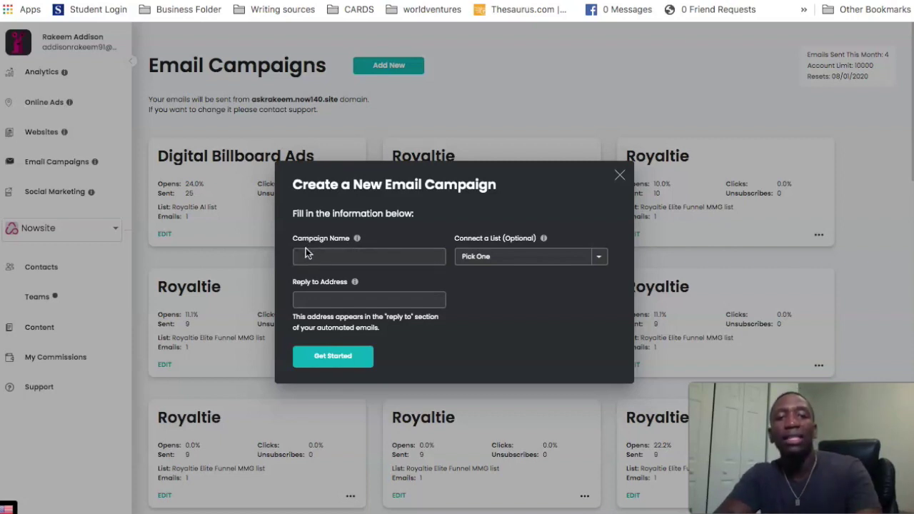
text(Test Ca)
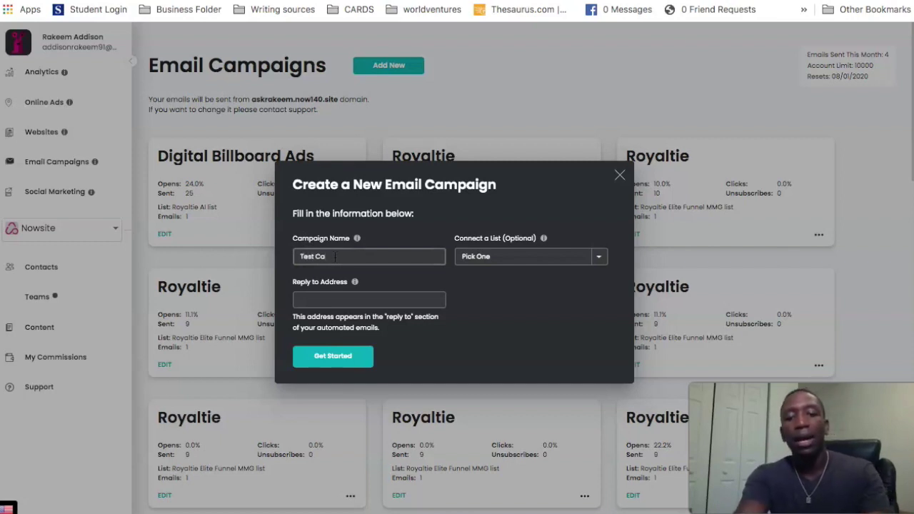
text(mp Test)
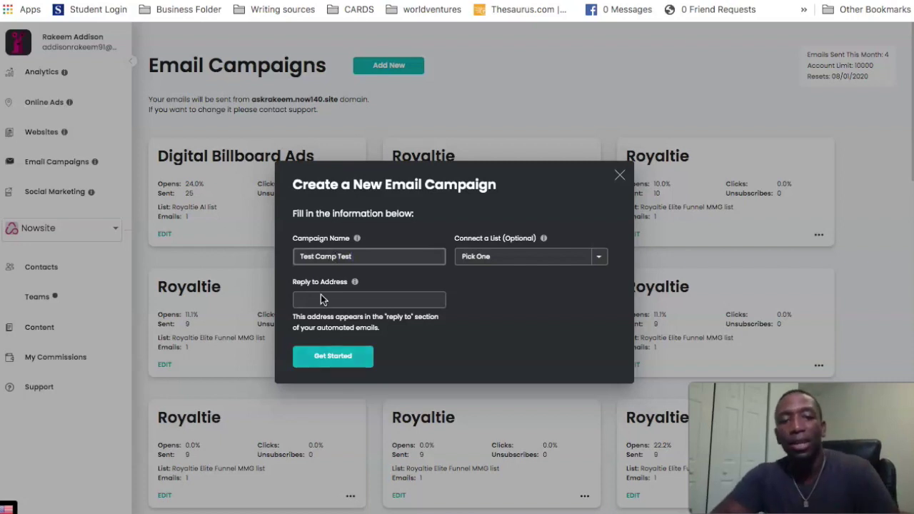
click(337, 301)
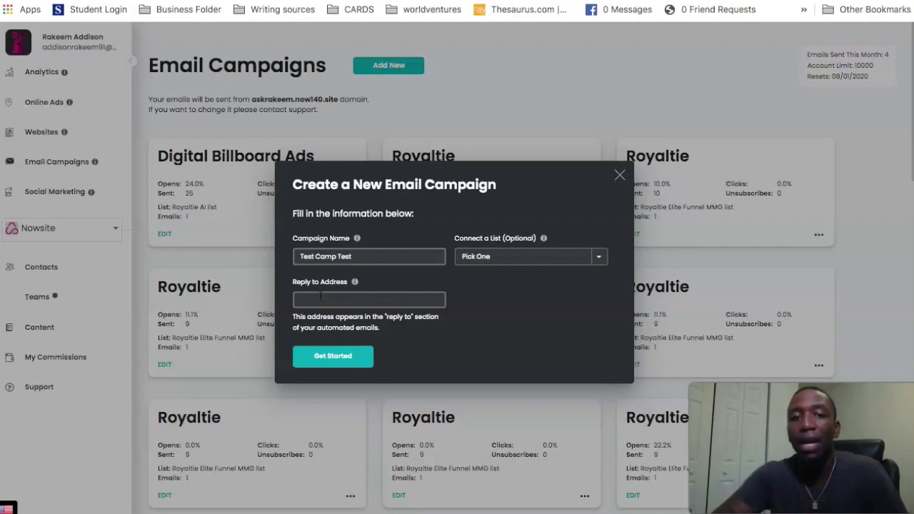
click(320, 299)
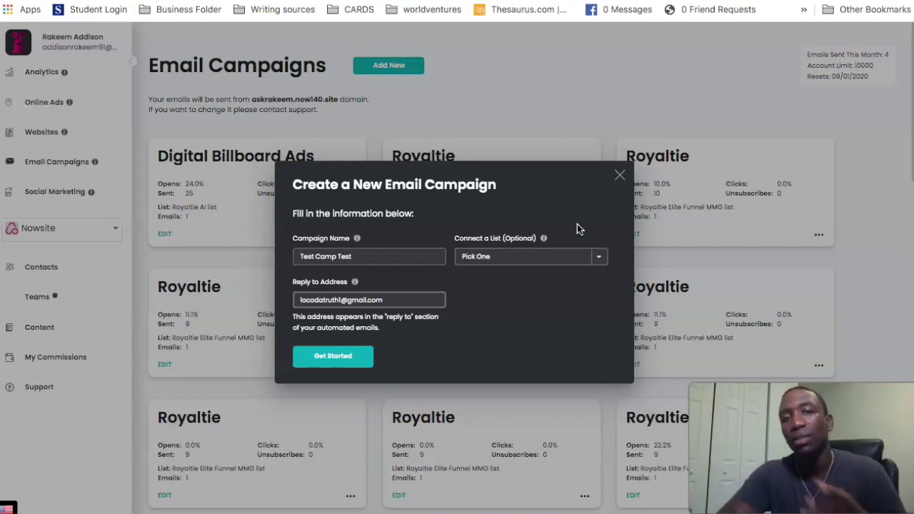
click(600, 257)
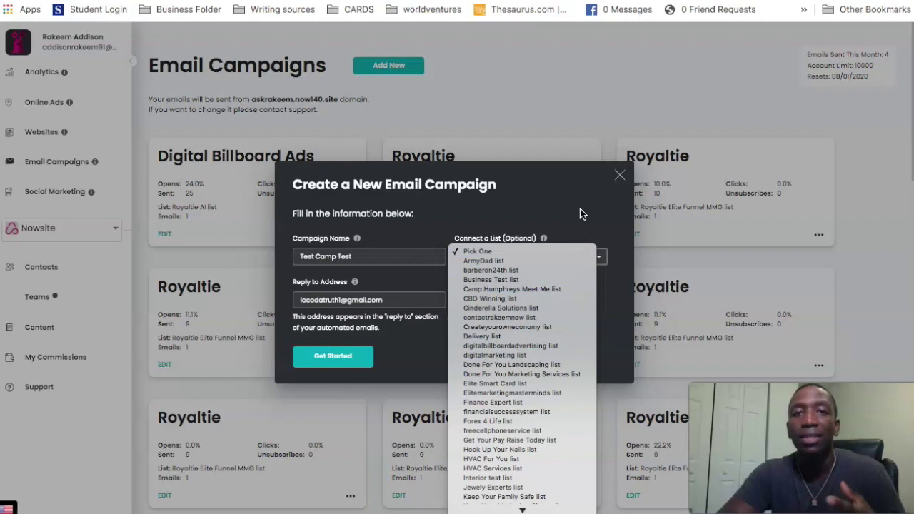
click(561, 202)
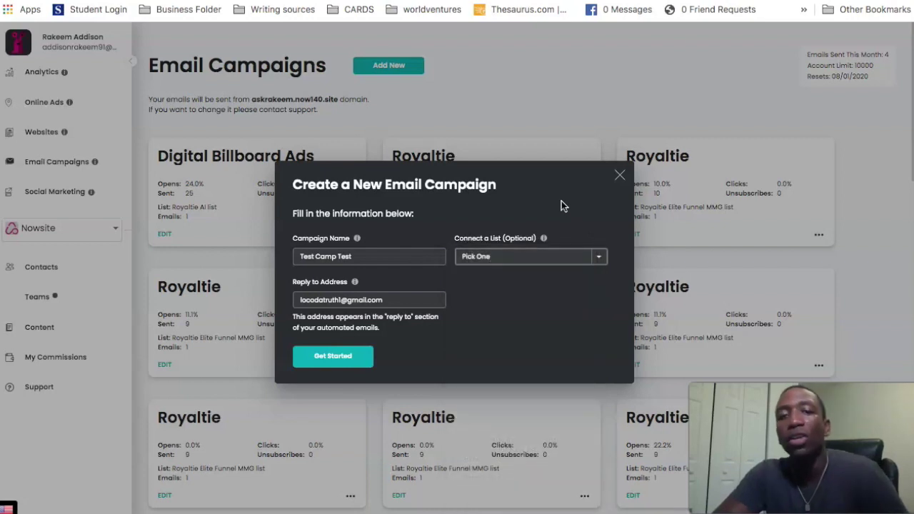
click(333, 359)
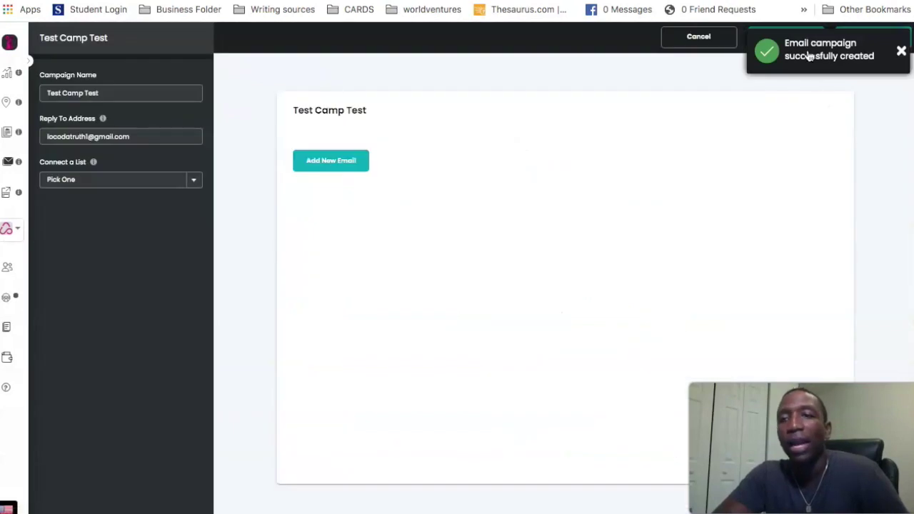
- Add an email named 'Fix your finances' with subject line 'Your Youtube Cheatsheet' to the campaign
click(903, 56)
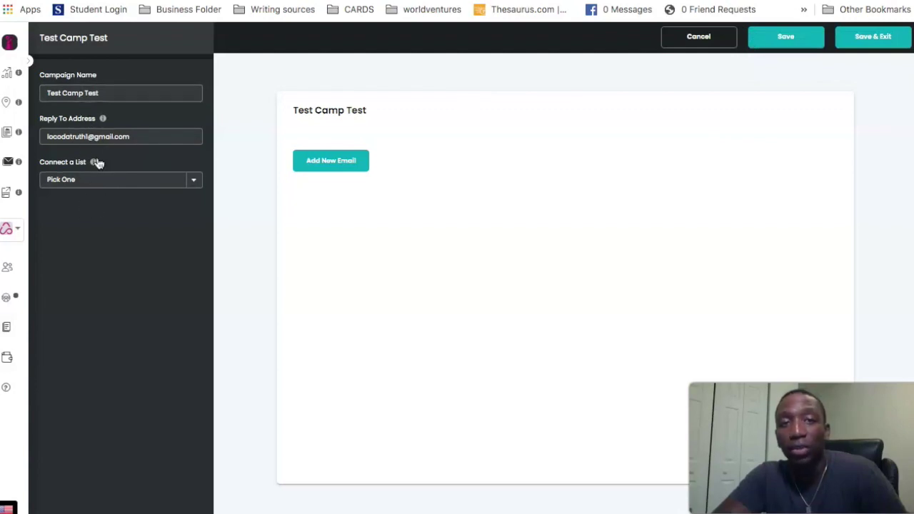
click(334, 163)
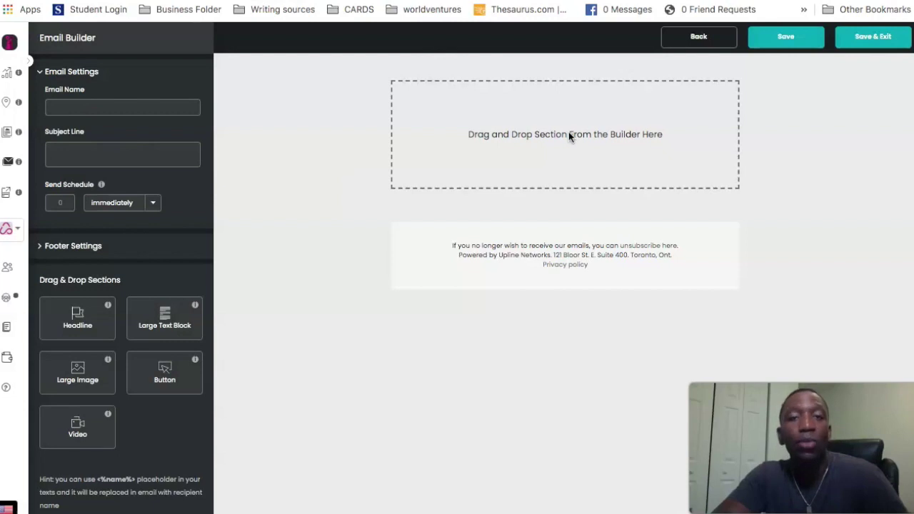
click(114, 107)
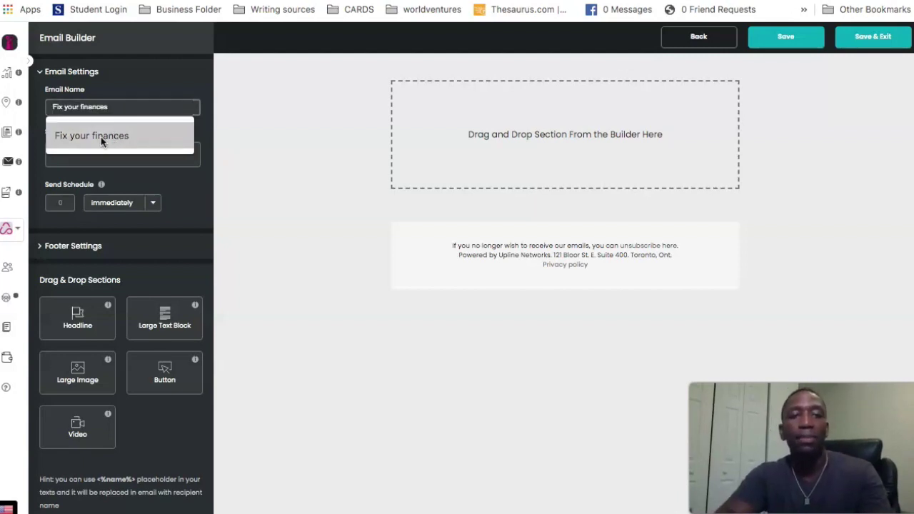
click(101, 136)
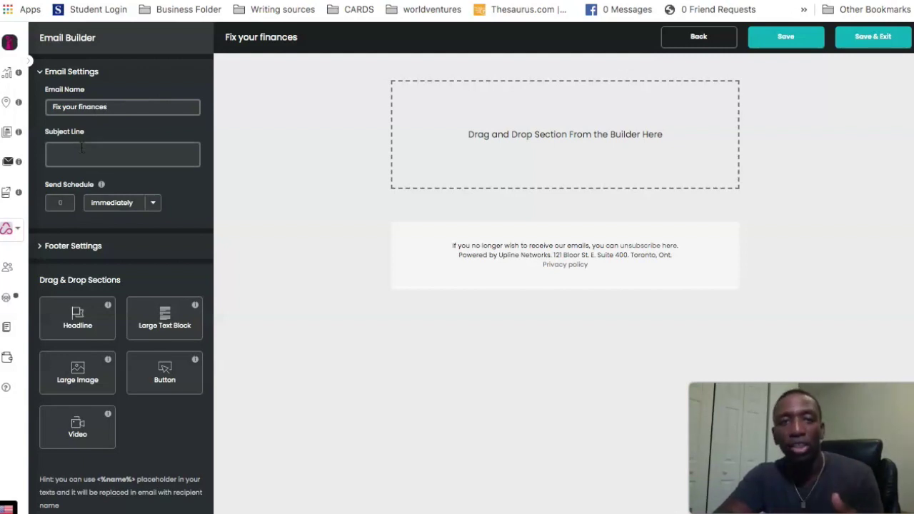
click(82, 150)
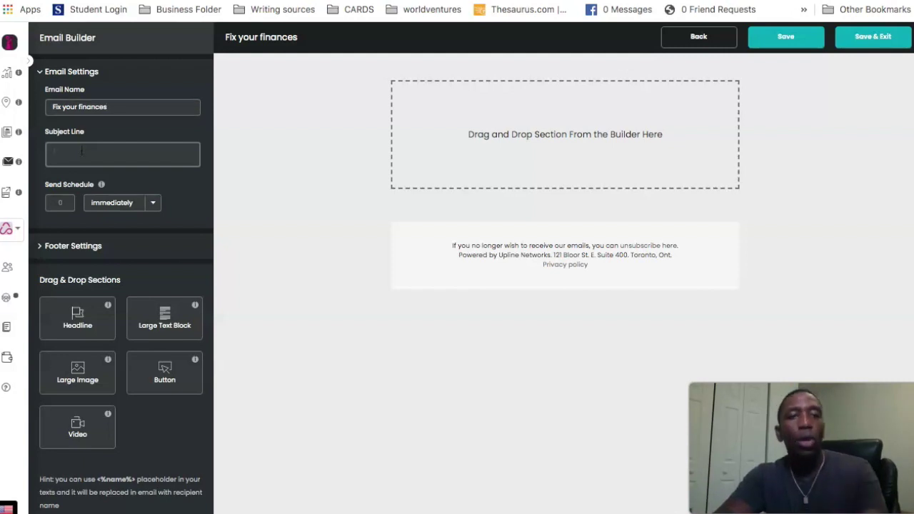
text(Youtube Cheatsheet)
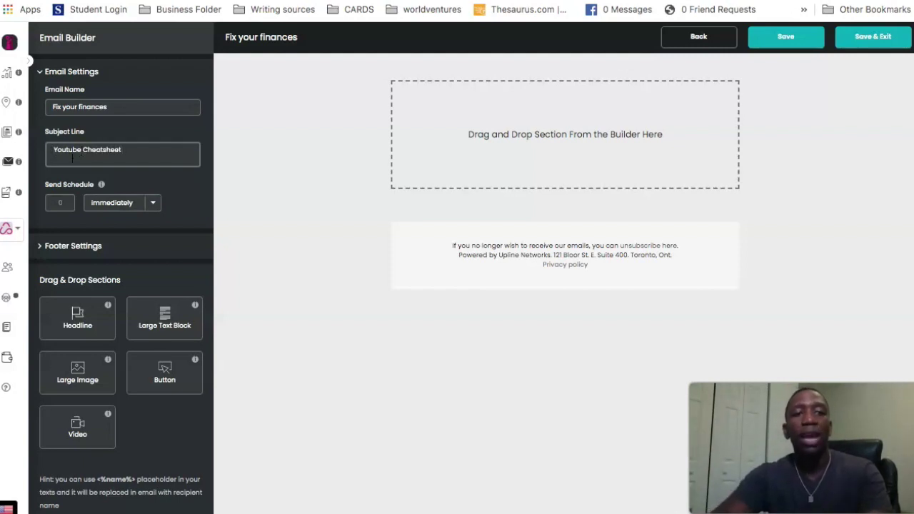
text(Your)
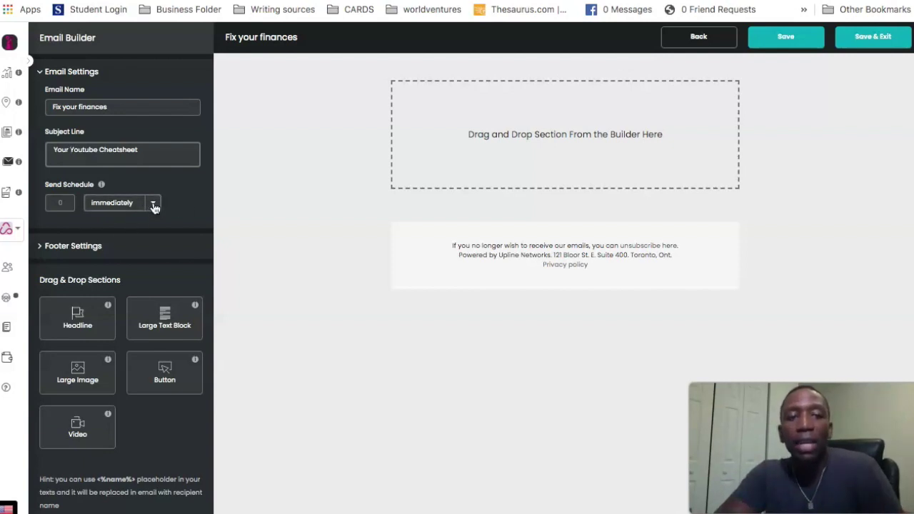
- Keep the send schedule on immediately and drop a Large Text Block into the email body
click(153, 204)
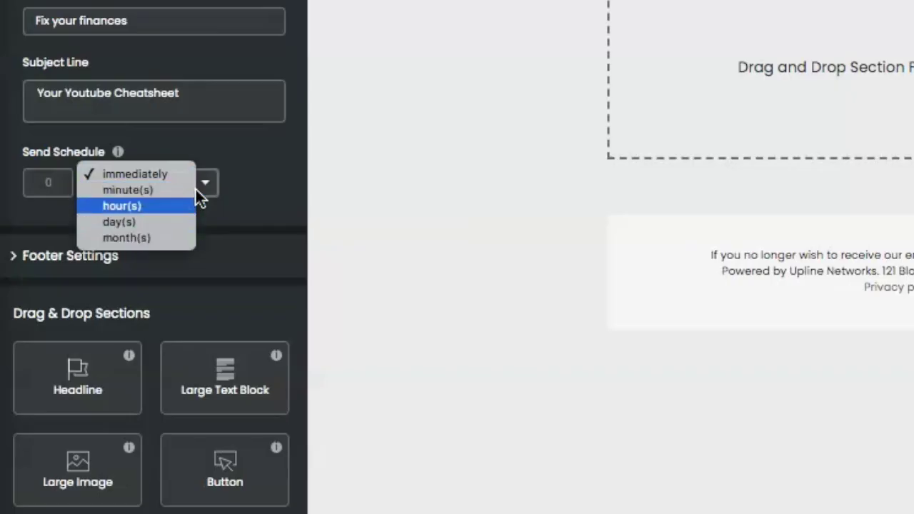
click(250, 160)
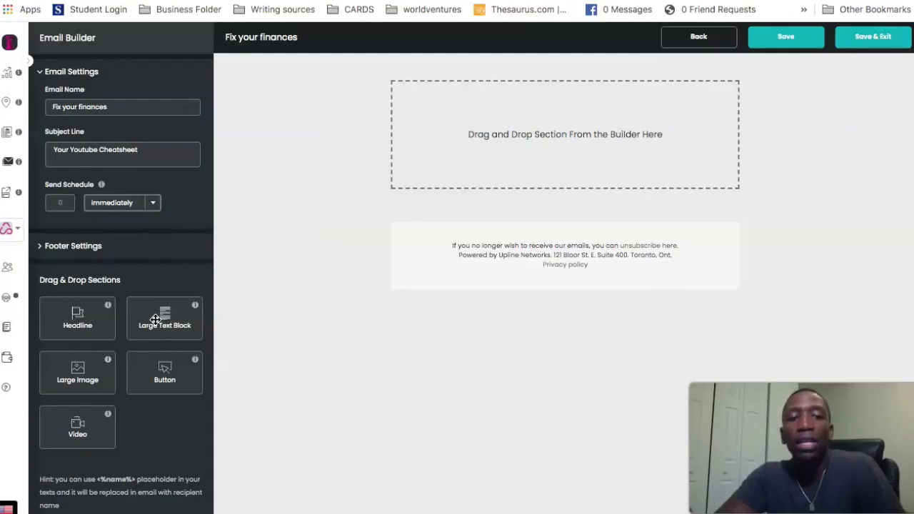
drag(165, 318, 541, 121)
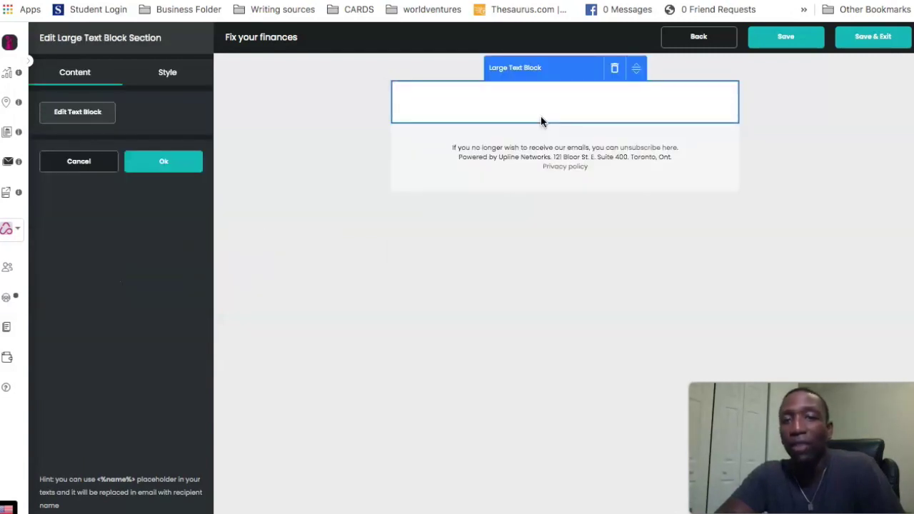
click(66, 116)
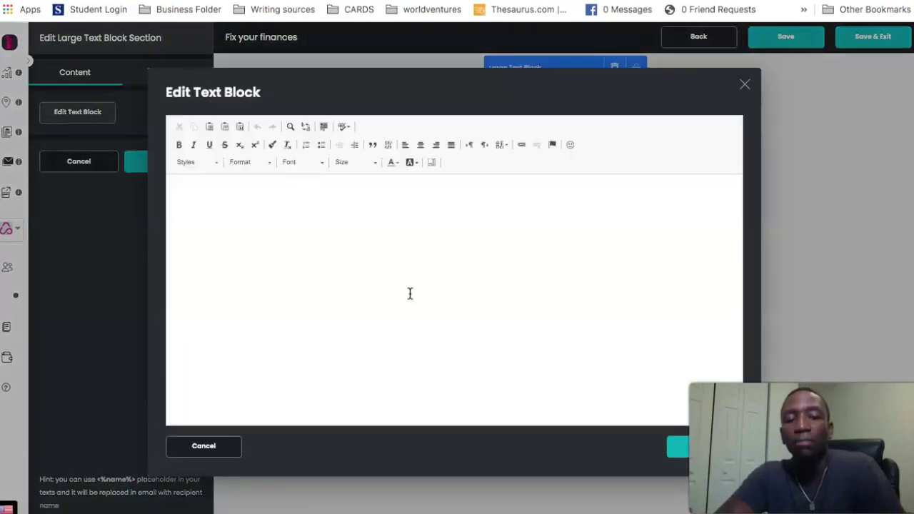
- Paste the prepared message greeting <%name%>, with its website reminder line and sign-off, into the text block
click(255, 193)
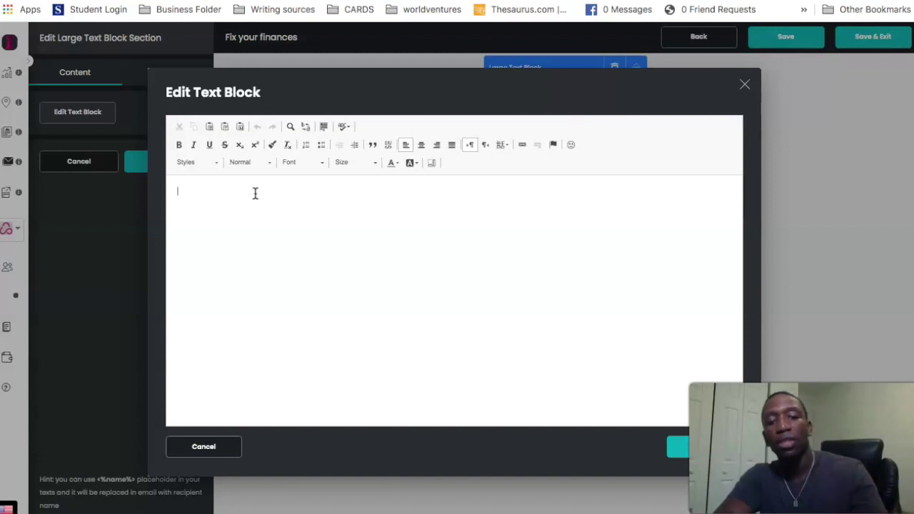
key(ctrl+v)
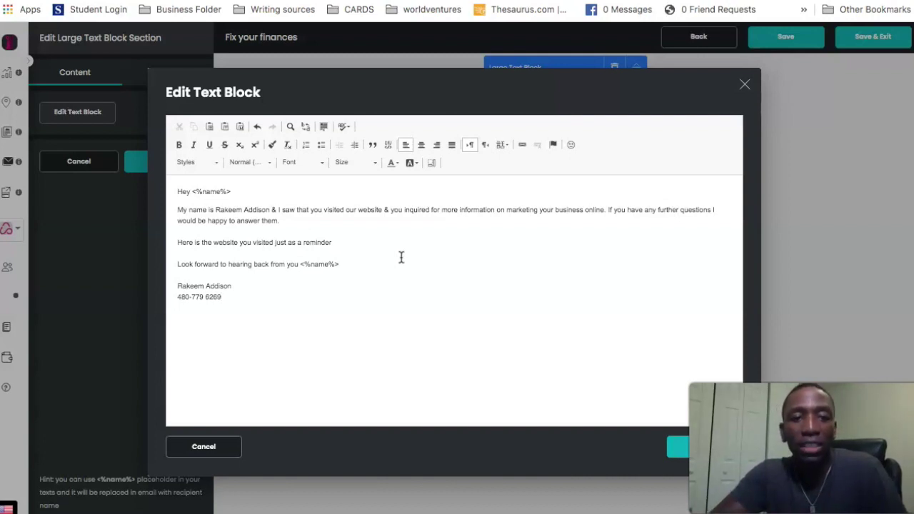
drag(334, 243, 331, 243)
click(177, 243)
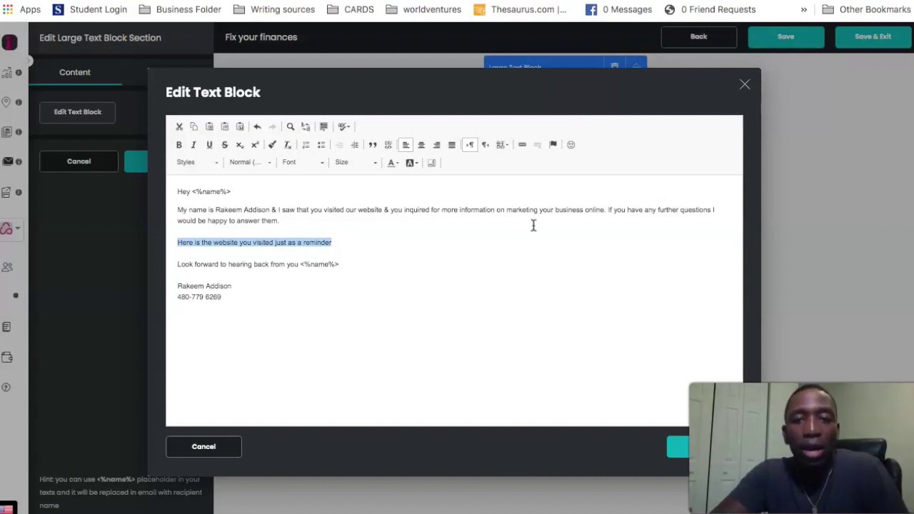
click(522, 144)
text(www.googl)
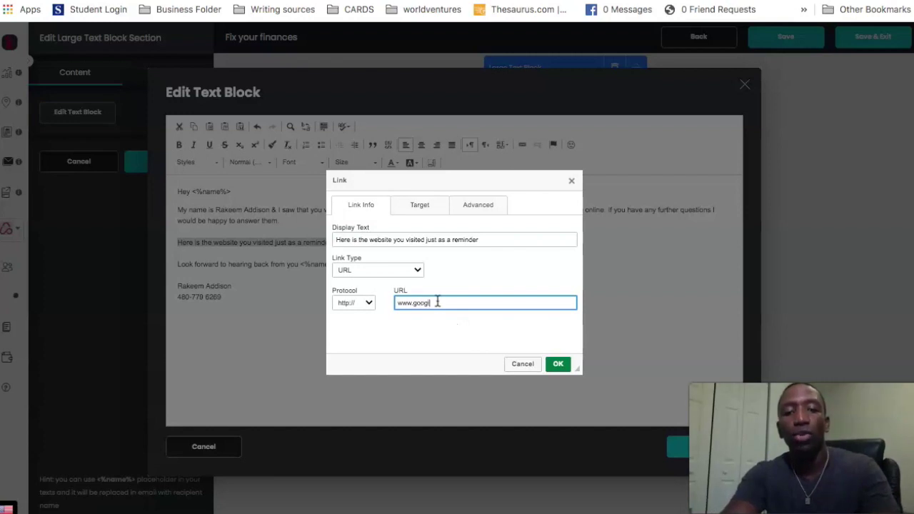
text(e.com)
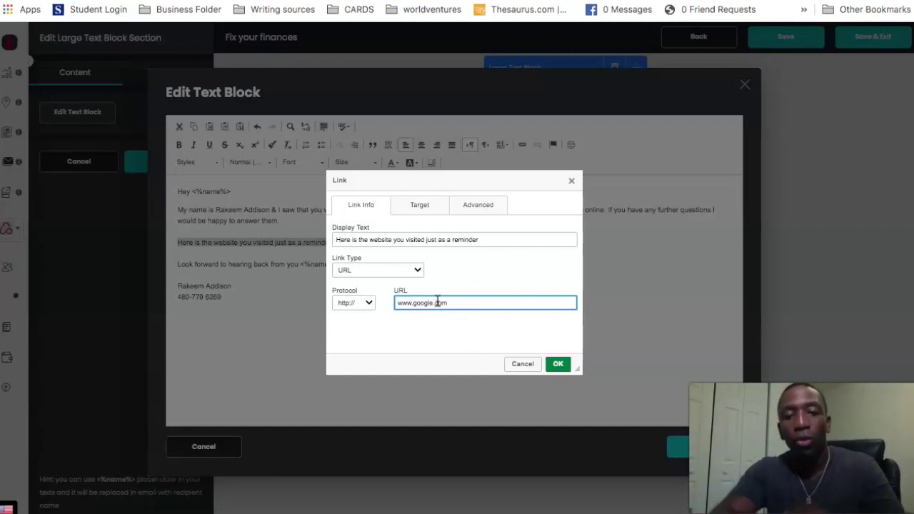
click(550, 365)
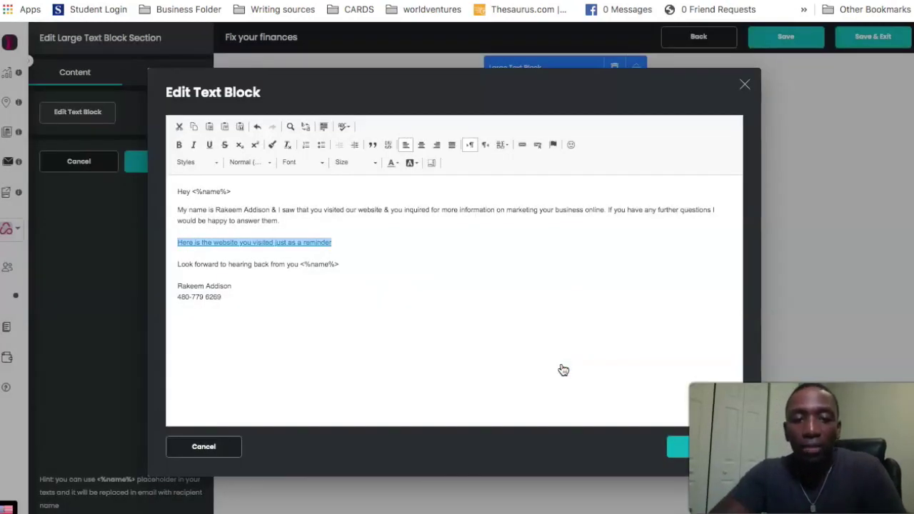
click(398, 244)
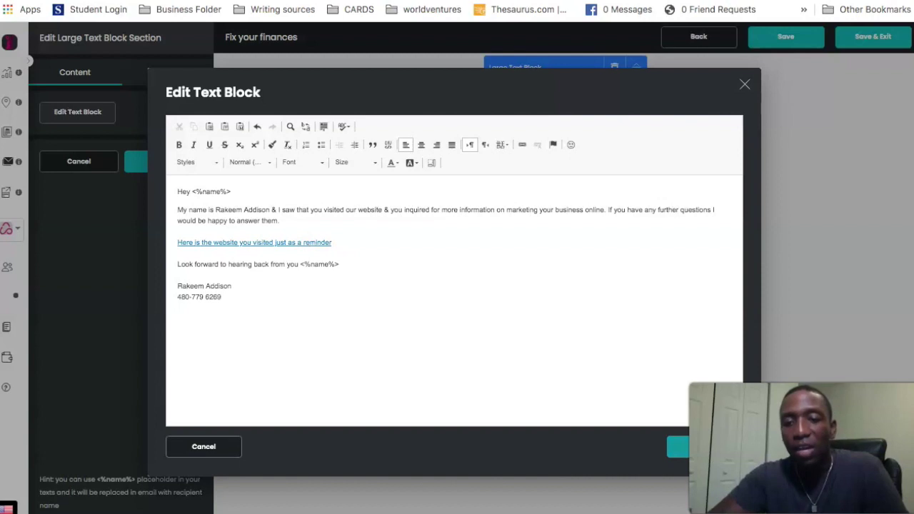
- Apply the edited text and confirm the Edit Large Text Block panel with Ok
click(708, 446)
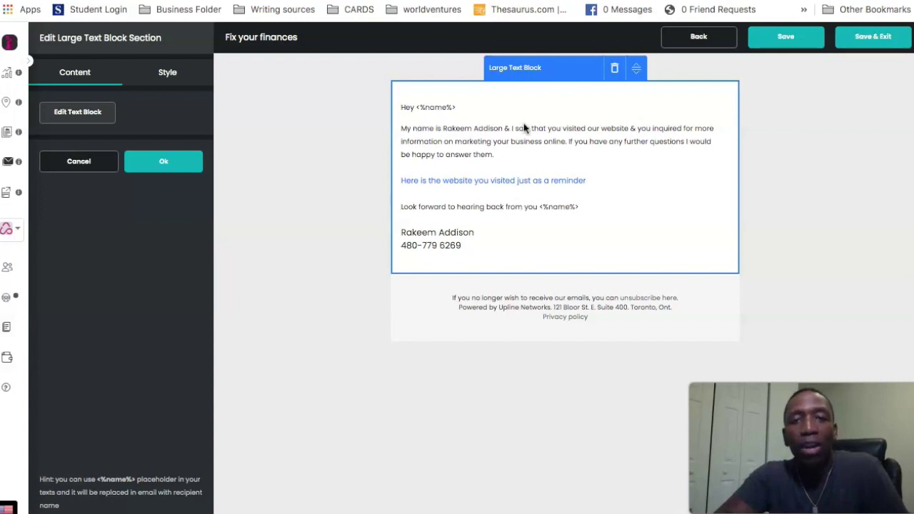
click(170, 162)
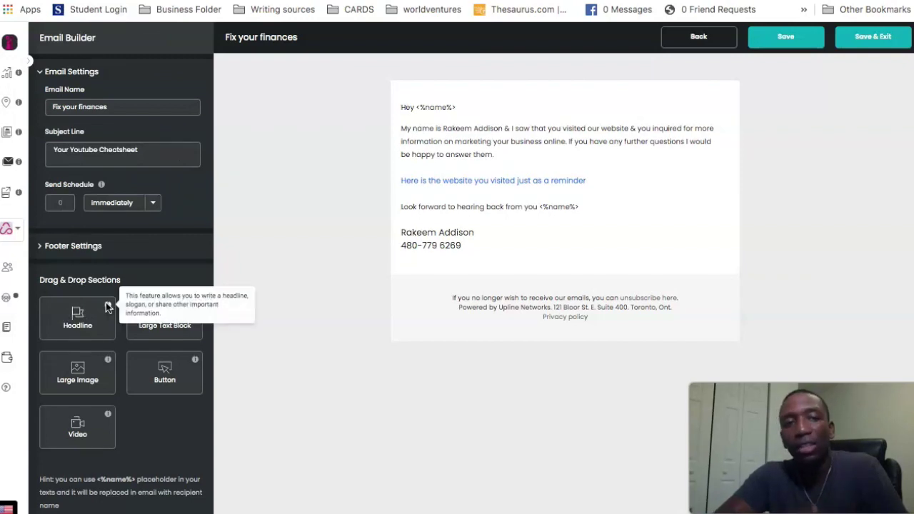
drag(51, 321, 450, 86)
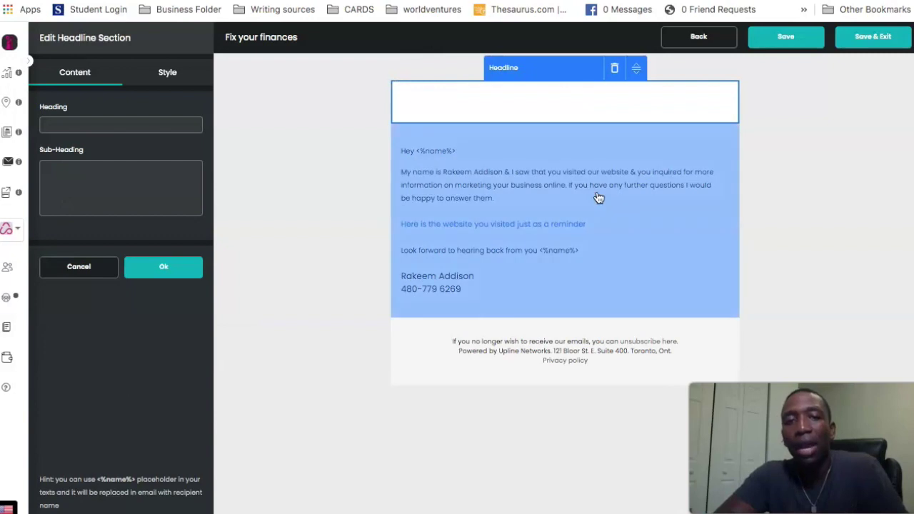
click(614, 67)
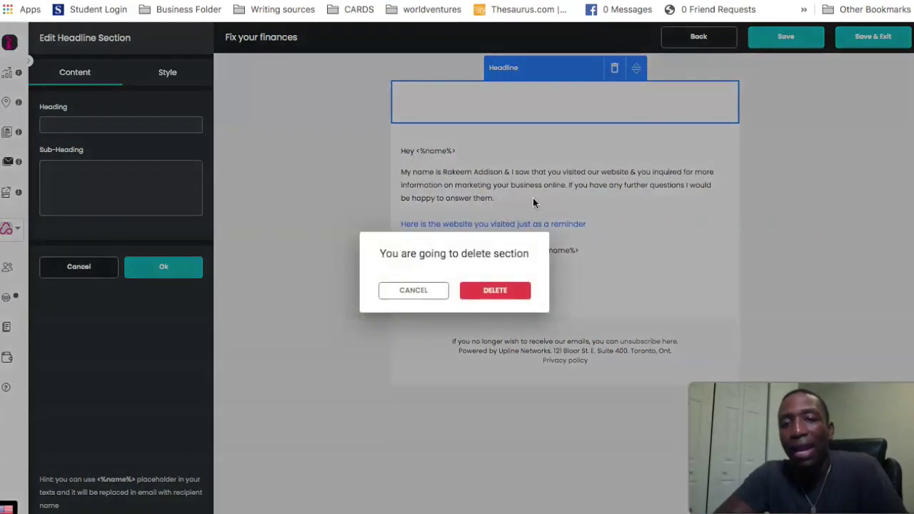
click(489, 292)
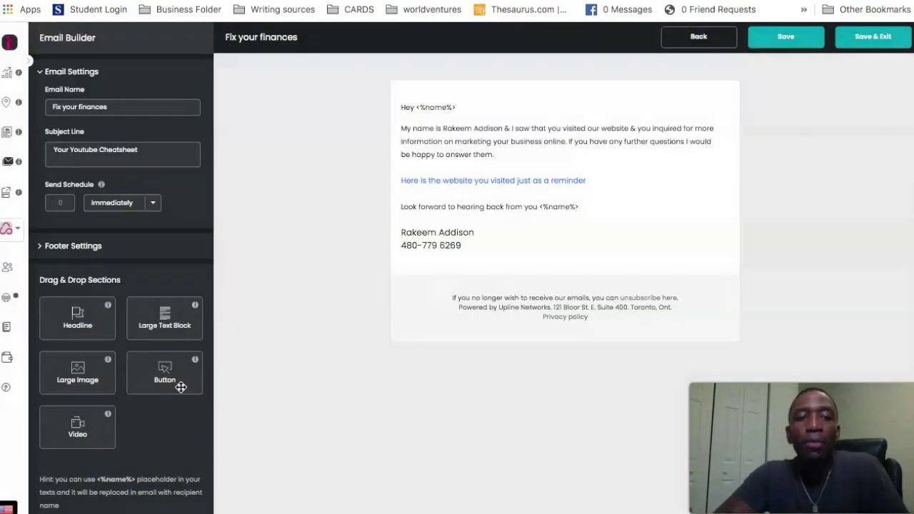
mouse_move(153, 382)
mouse_down()
mouse_move(538, 316)
mouse_move(534, 332)
mouse_move(542, 246)
mouse_move(502, 313)
mouse_up()
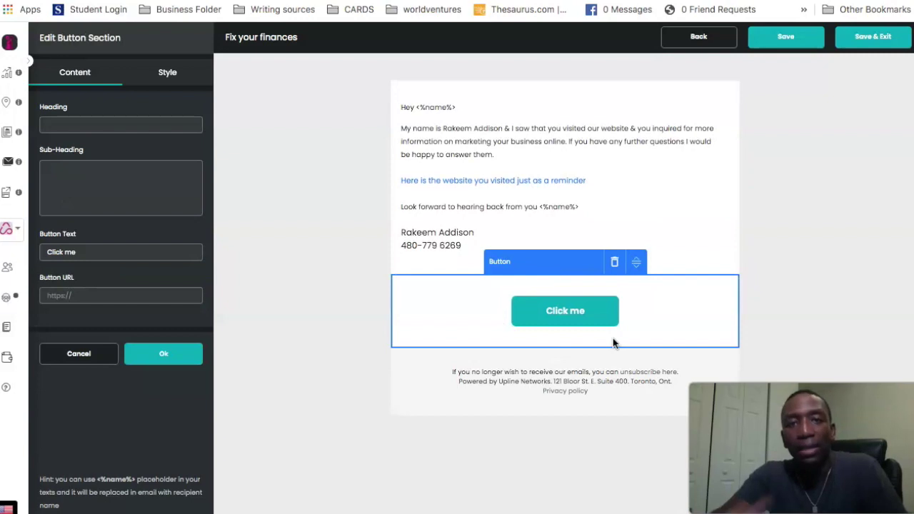
click(614, 261)
click(496, 298)
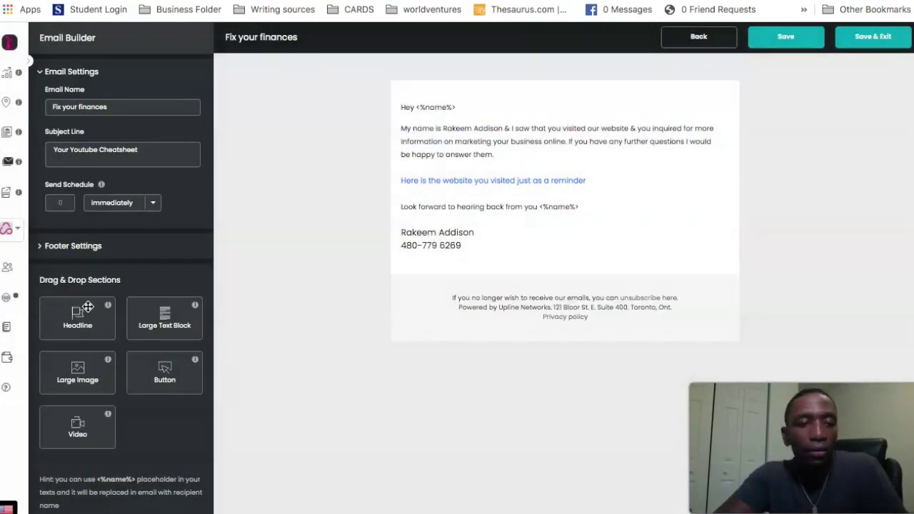
drag(528, 255, 73, 312)
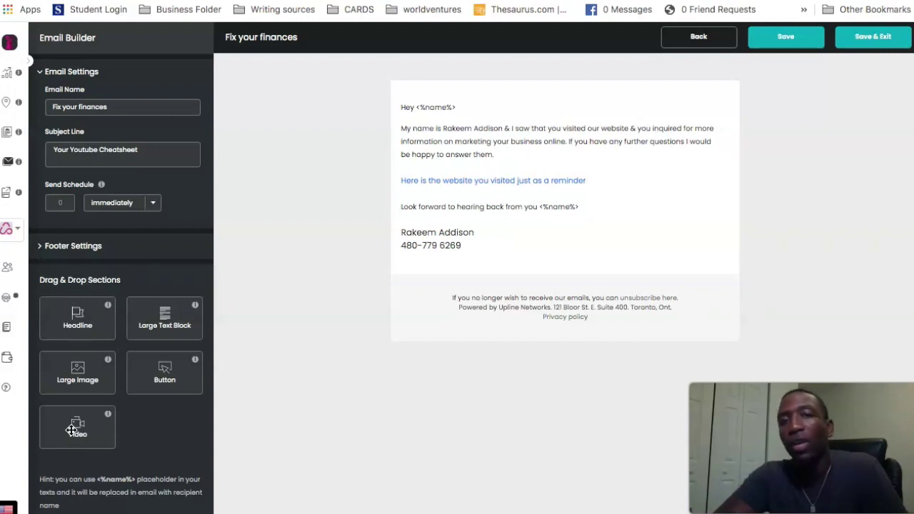
drag(72, 429, 540, 268)
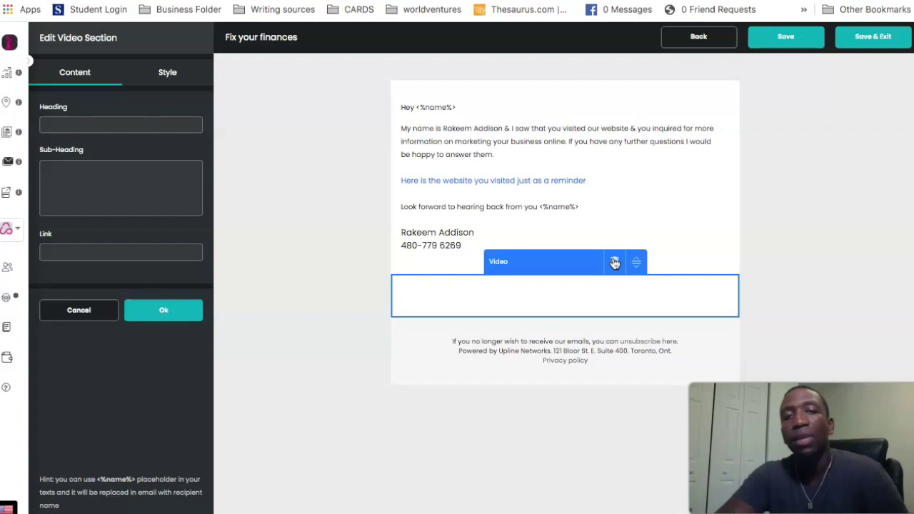
click(614, 263)
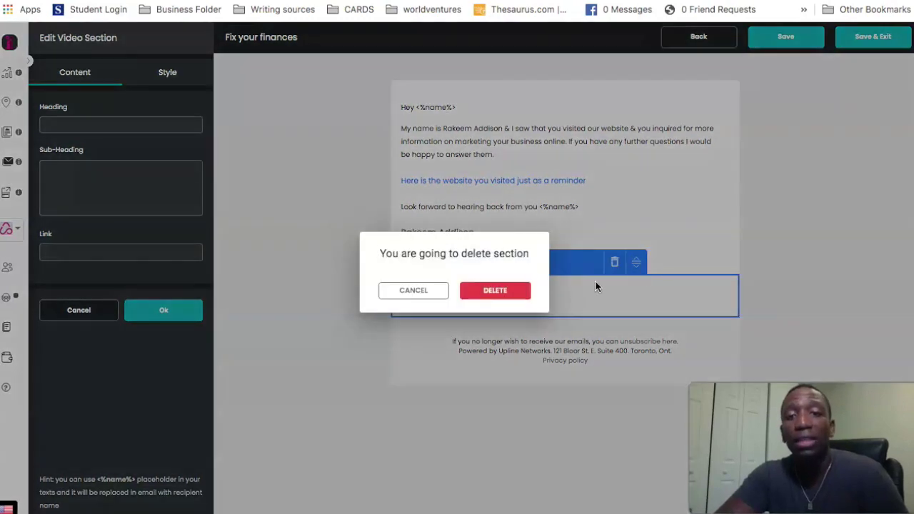
click(496, 291)
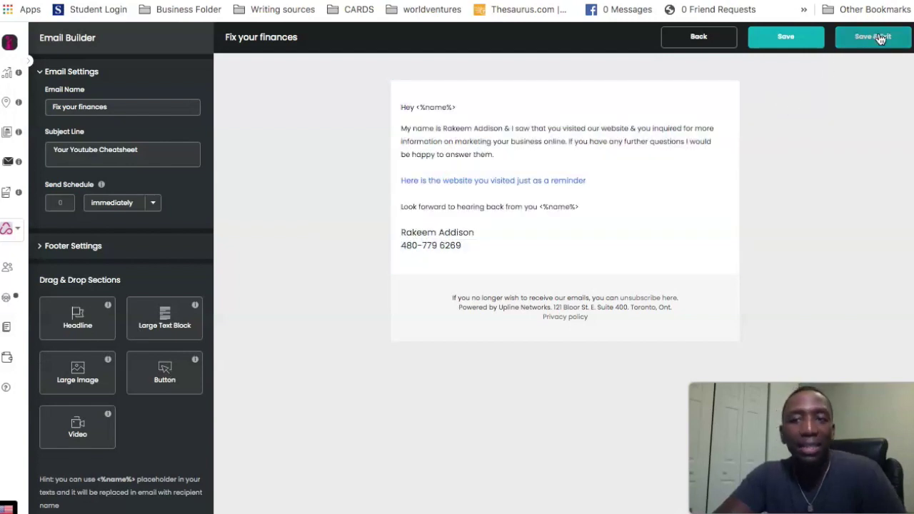
- Attempt Save & Exit, dismiss the 'Something went wrong' error, and head back to Email Campaigns
click(880, 40)
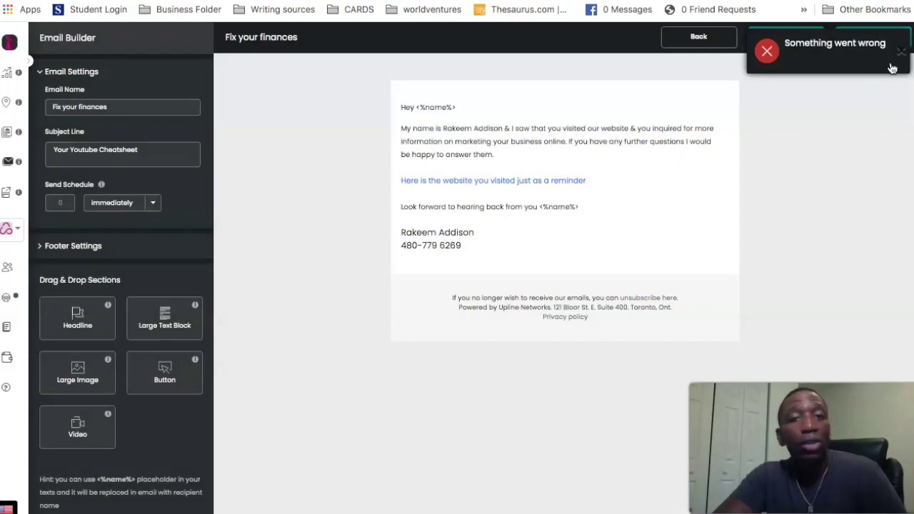
click(902, 51)
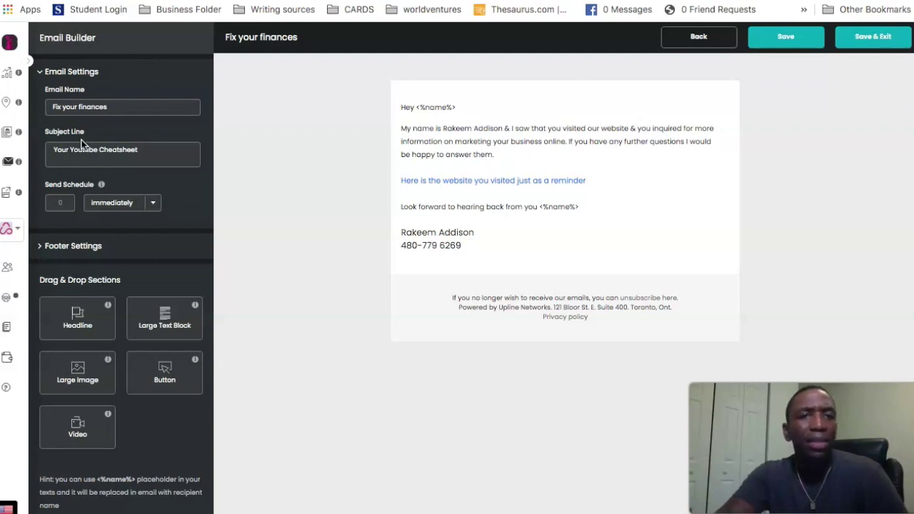
click(6, 164)
- Choose Don't Save, then open the Test Camp Test card for editing from the campaign grid
click(450, 327)
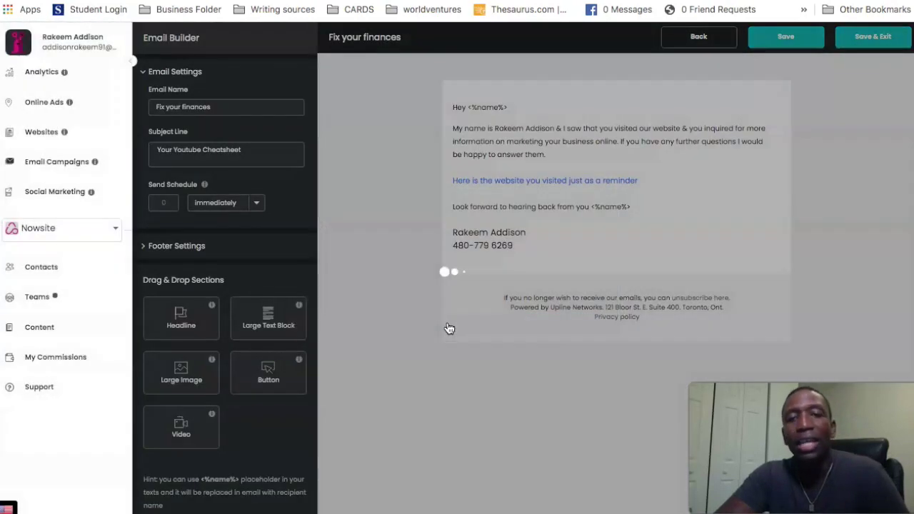
scroll(449, 327, down, 18)
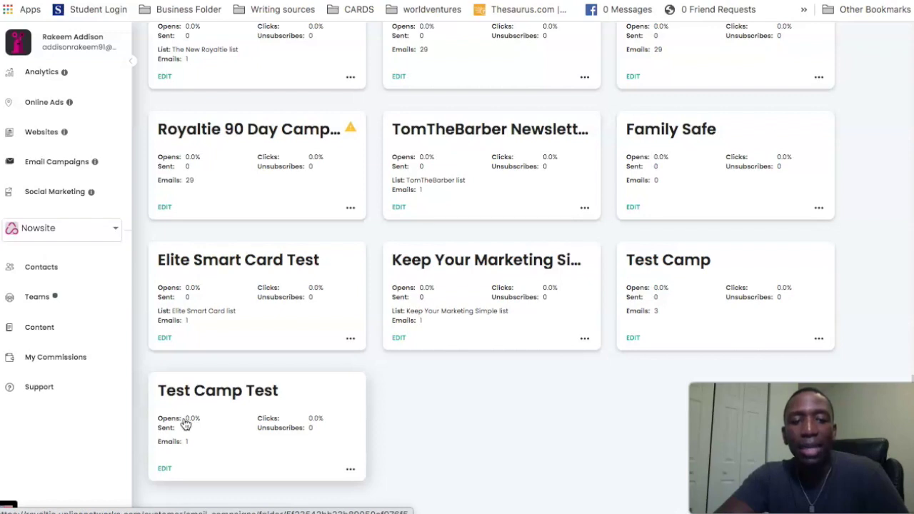
click(164, 469)
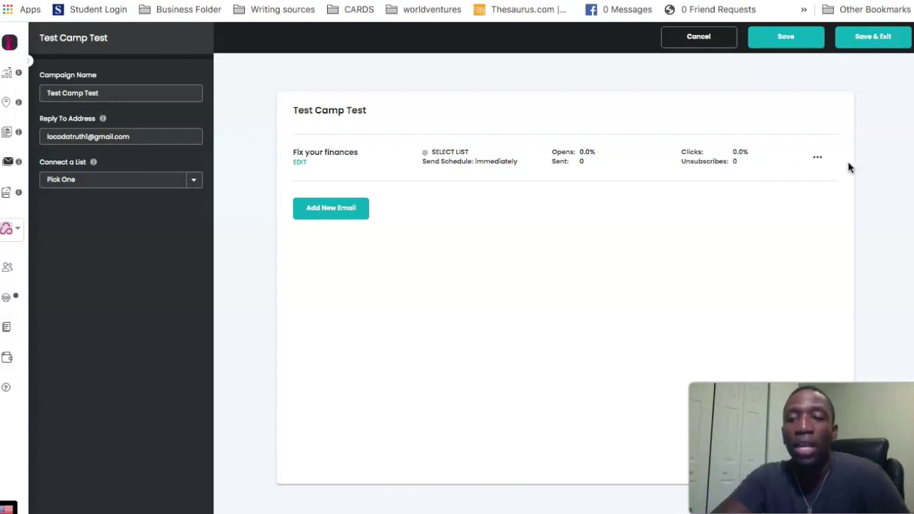
click(819, 157)
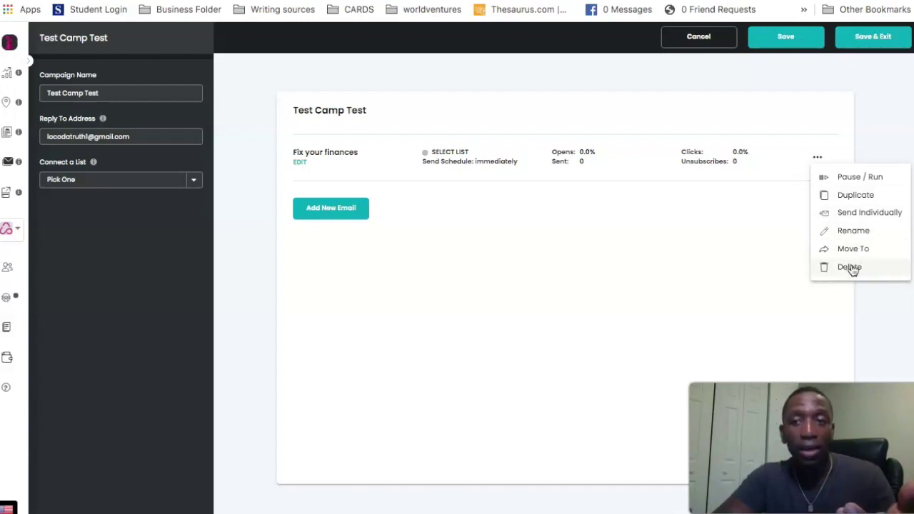
click(874, 92)
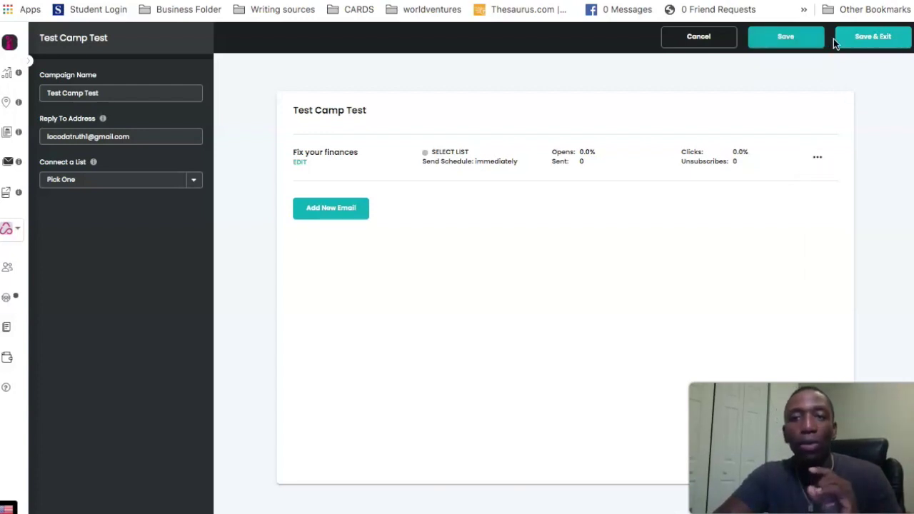
- Save & Exit Test Camp Test, then open the Military Opportutnities campaign for editing
click(883, 45)
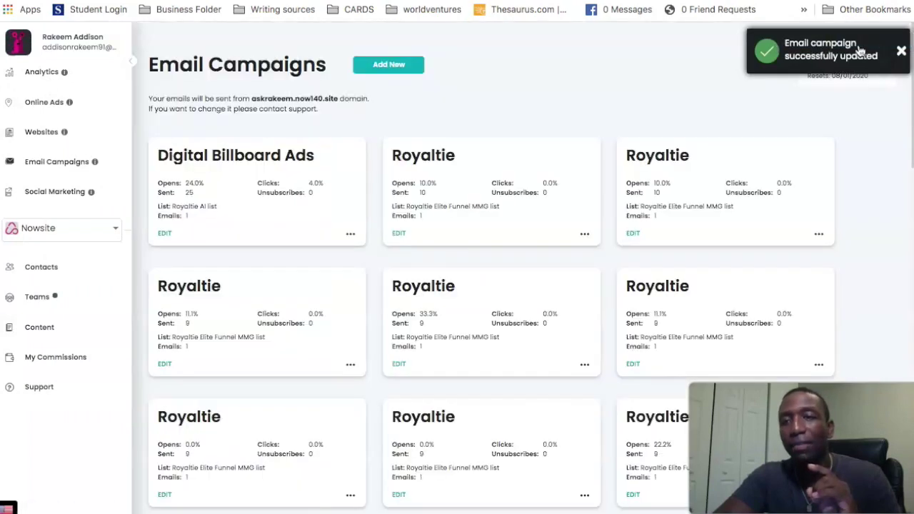
click(902, 51)
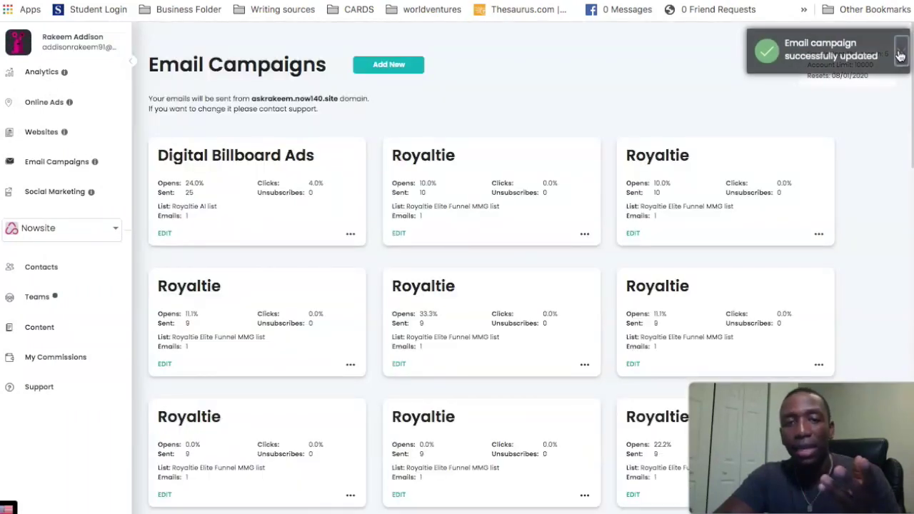
scroll(450, 134, down, 8)
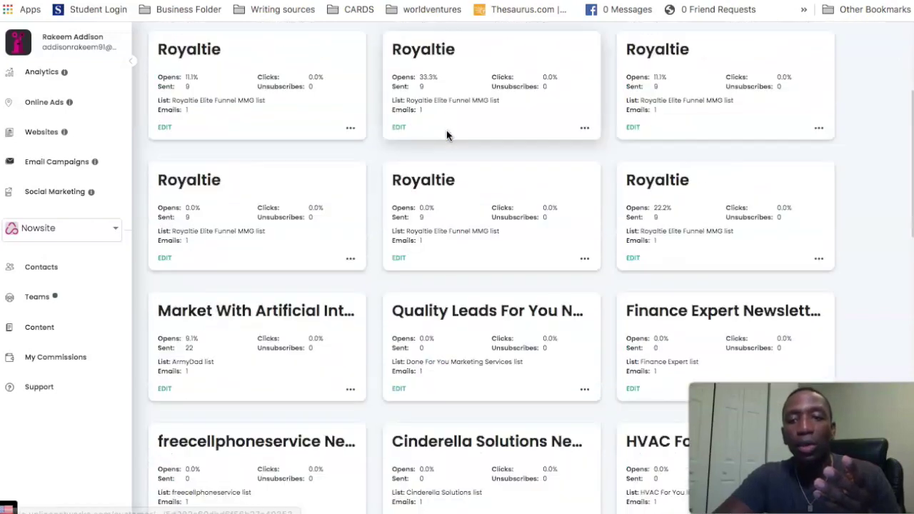
scroll(448, 134, down, 3)
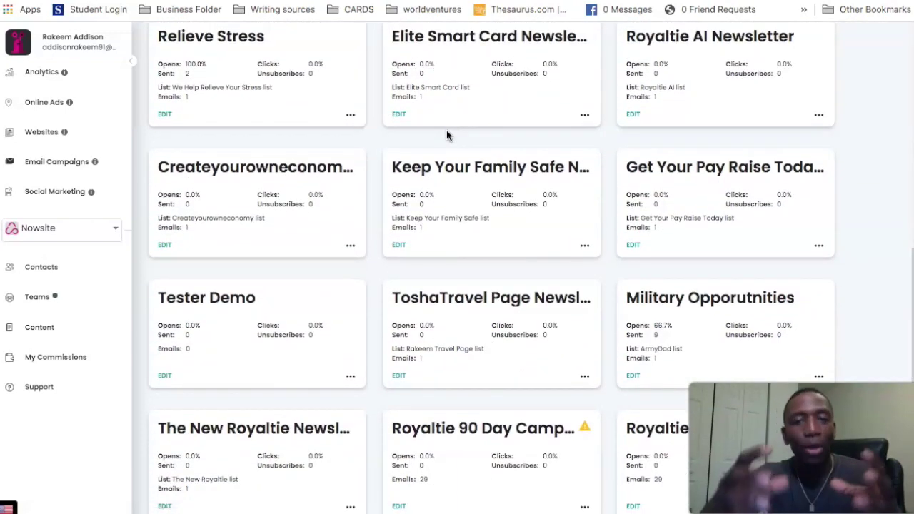
scroll(872, 190, down, 2)
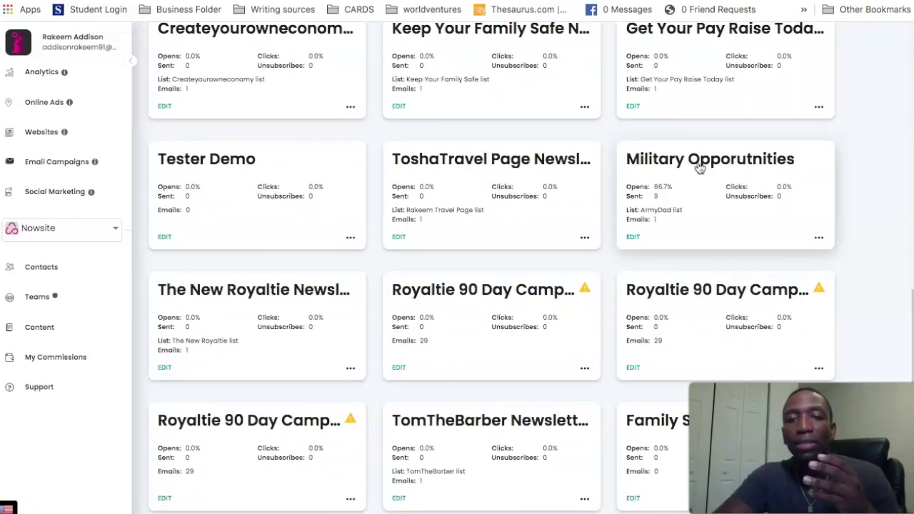
click(633, 238)
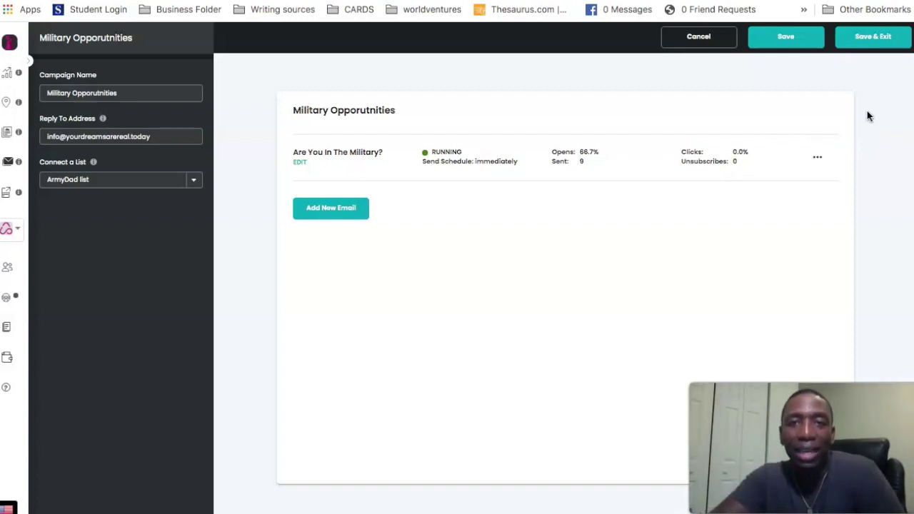
- Send the Are You In The Military? email individually, picking the searched contact as its only recipient
click(821, 162)
click(860, 214)
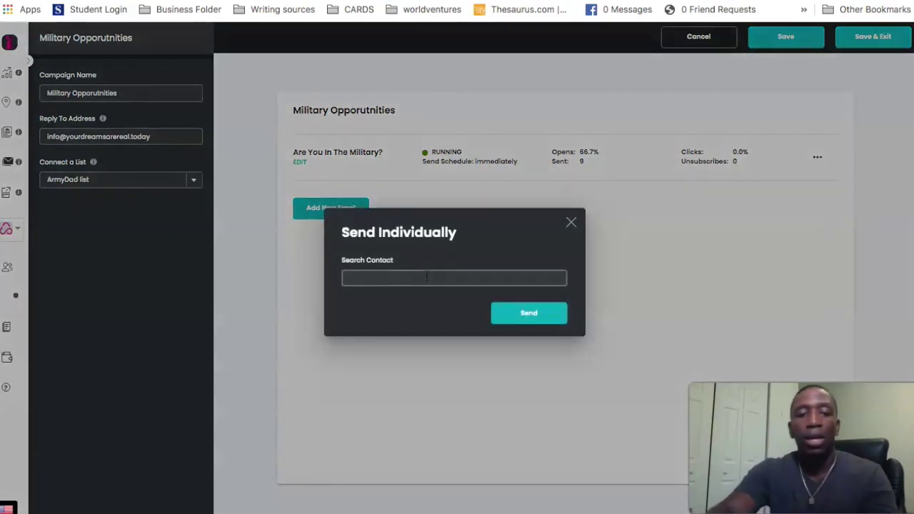
key(BackSpace)
key(BackSpace)
text(tammy)
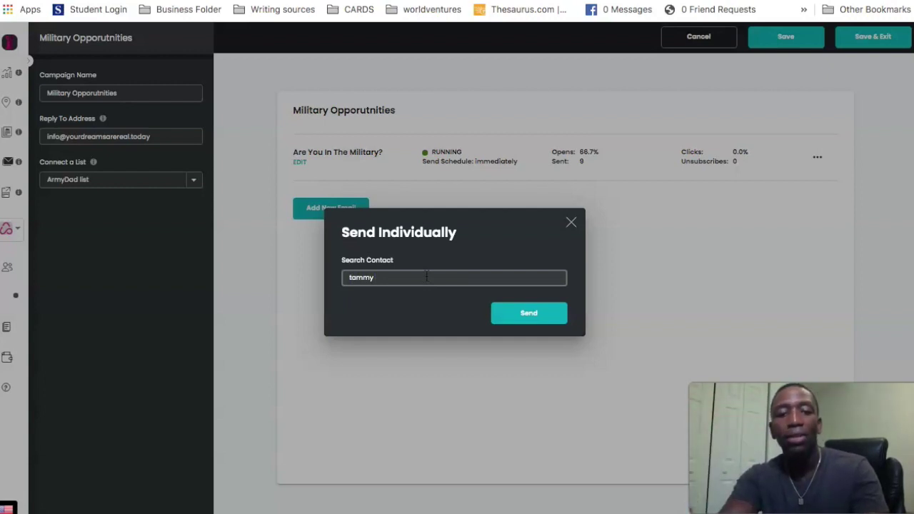
key(BackSpace)
key(BackSpace)
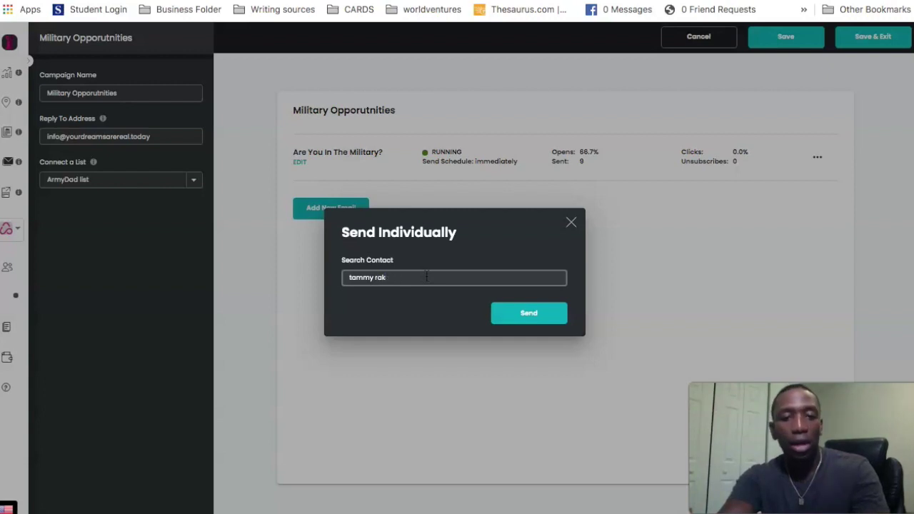
text(mmy)
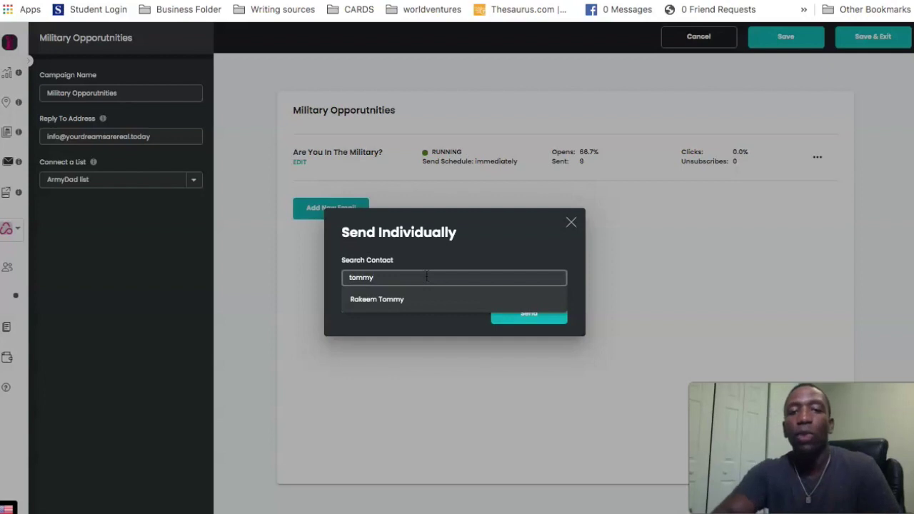
click(406, 304)
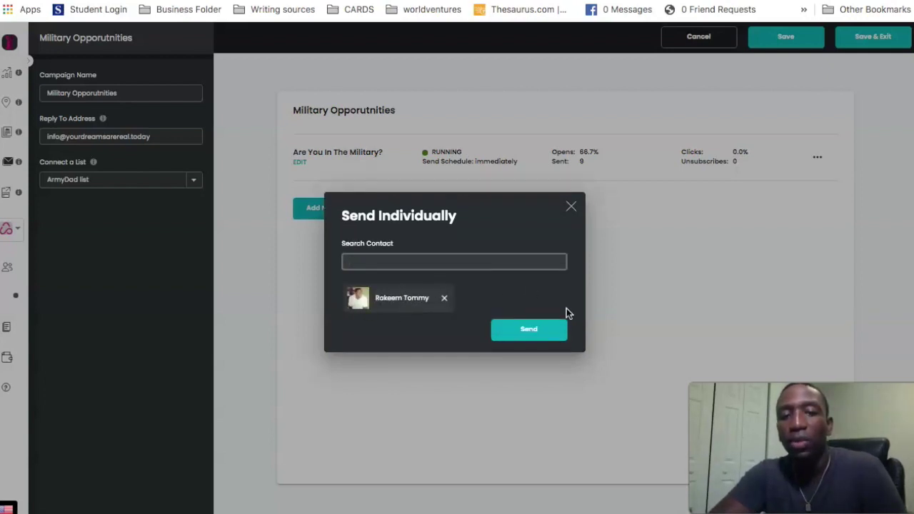
- Schedule the military email to the chosen contact, then bring up the Gmail inbox via 'gmail'
click(529, 331)
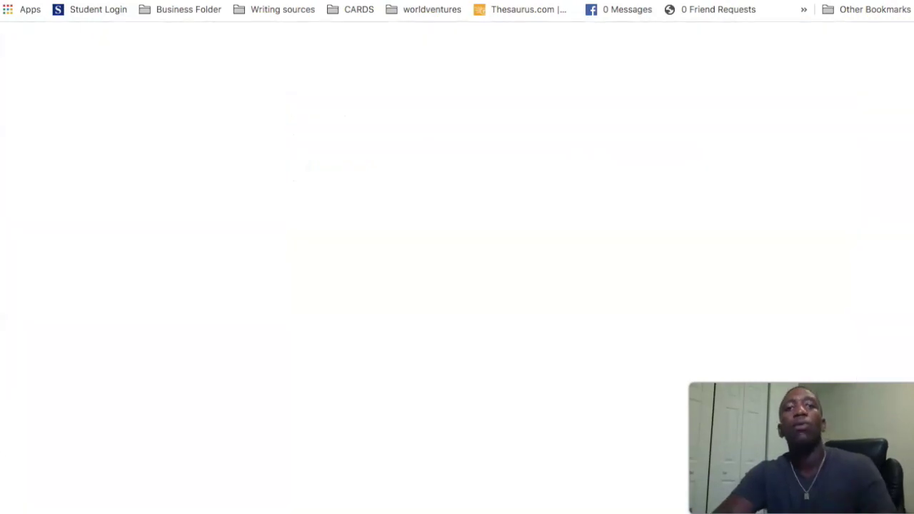
text(gmail)
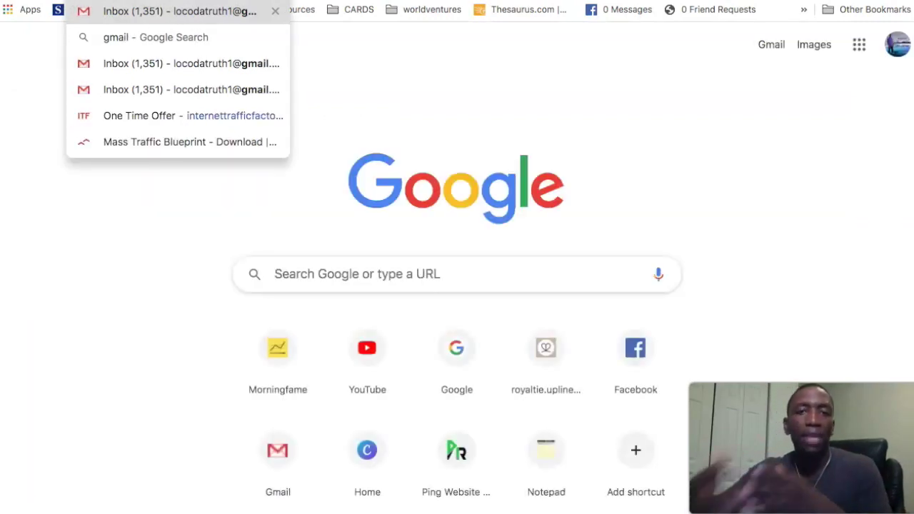
click(155, 12)
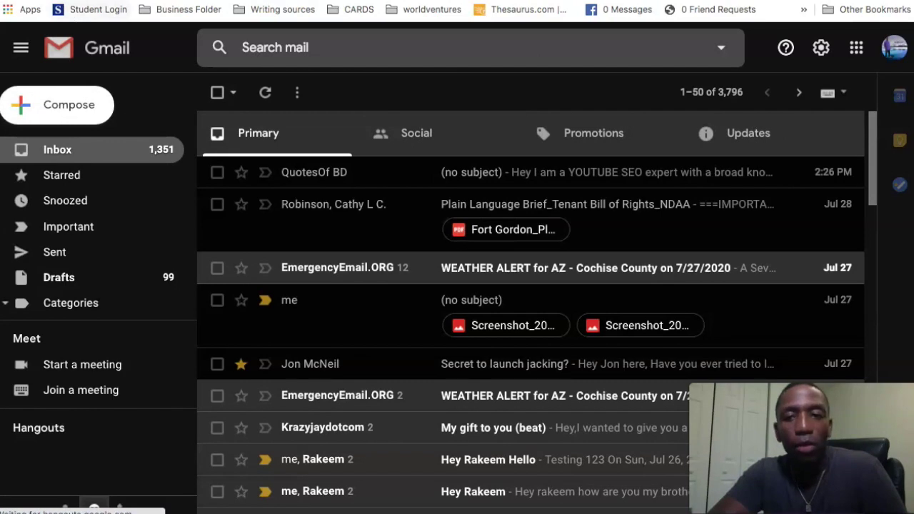
- Reload Gmail and view the Promotions tab to find the ArmyDad email
key(super+r)
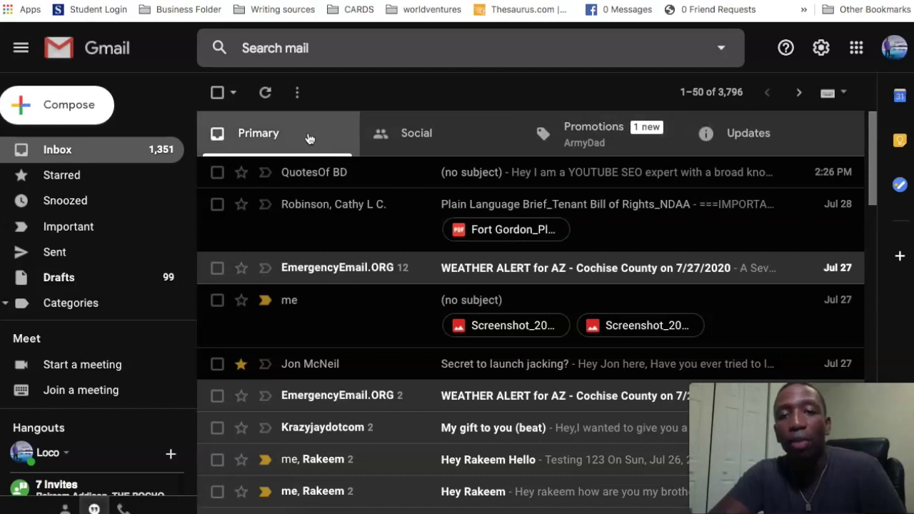
click(616, 141)
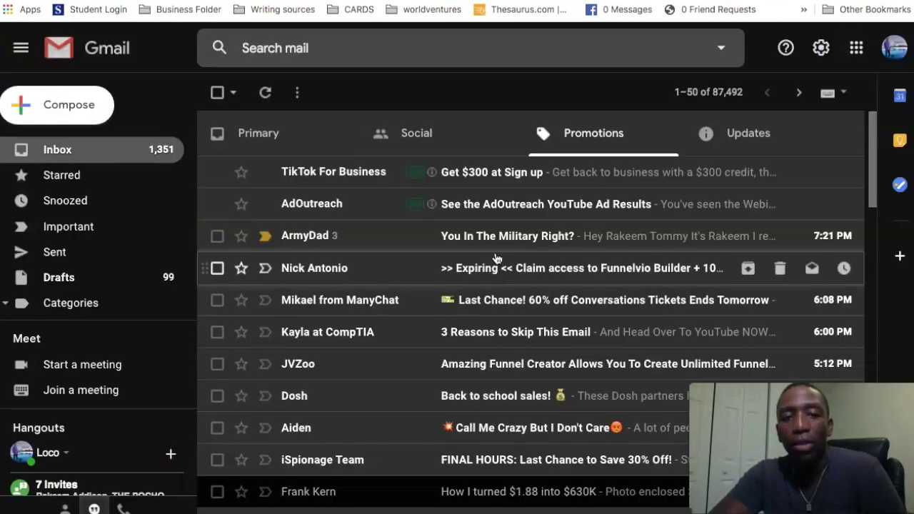
- Open ArmyDad's 'You In The Military Right?' email to read its personalised greeting
click(504, 238)
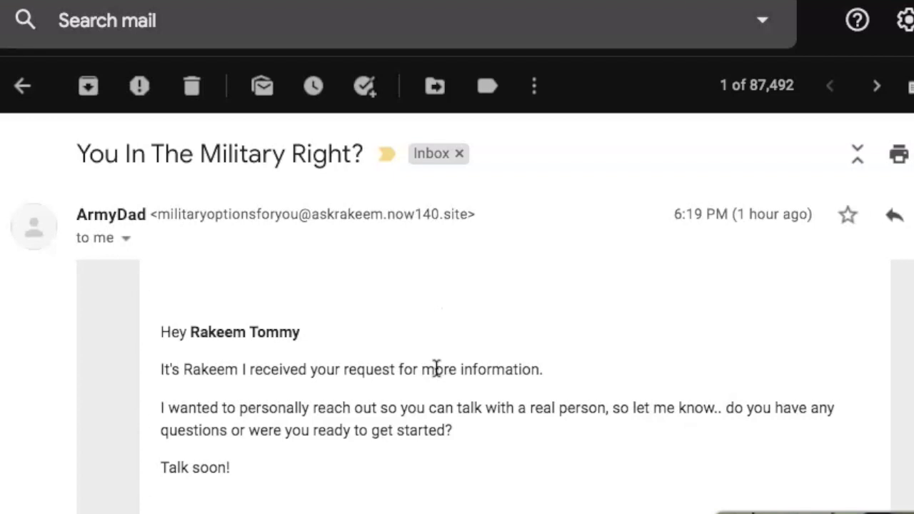